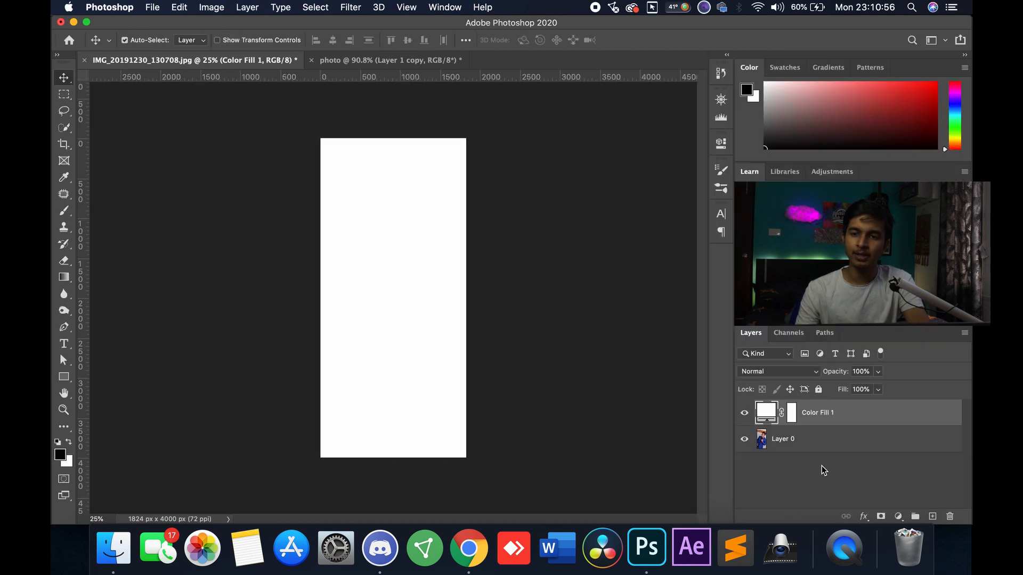
left_click(791, 417)
key("BackSpace")
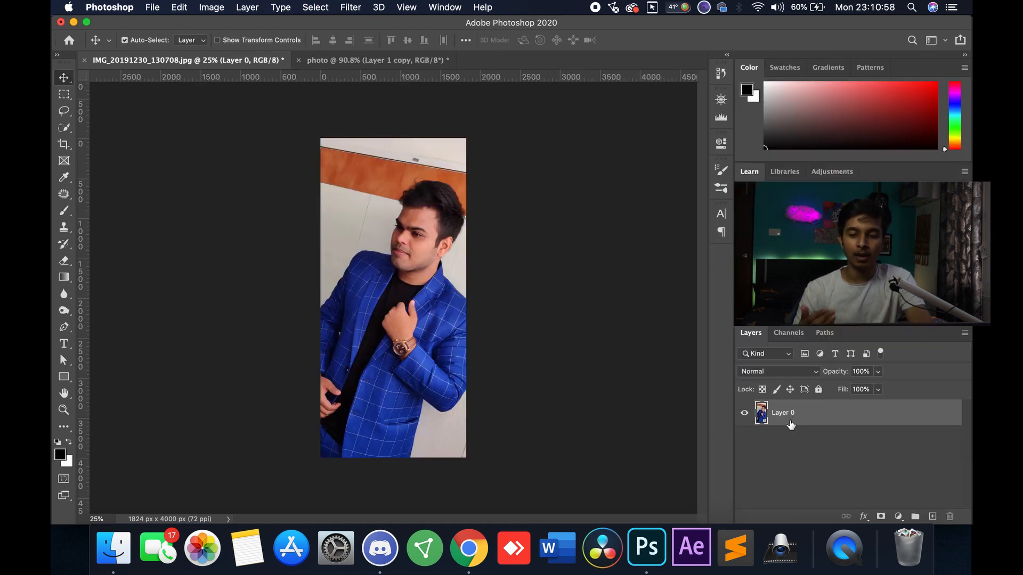
key("super+z")
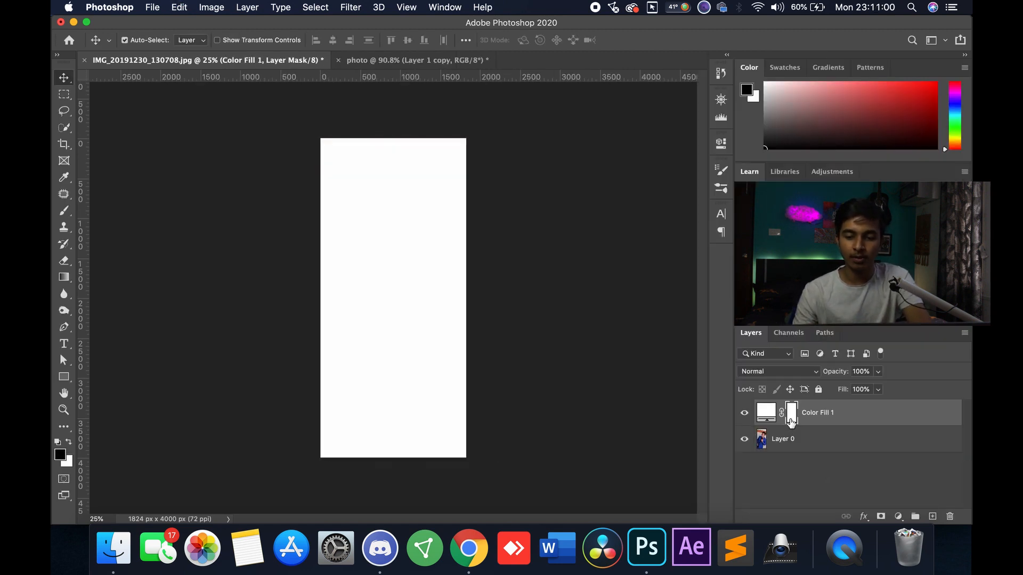
Delete the Color Fill 1 layer's mask and move the fill layer below Layer 0
right_click(791, 420)
left_click(820, 423)
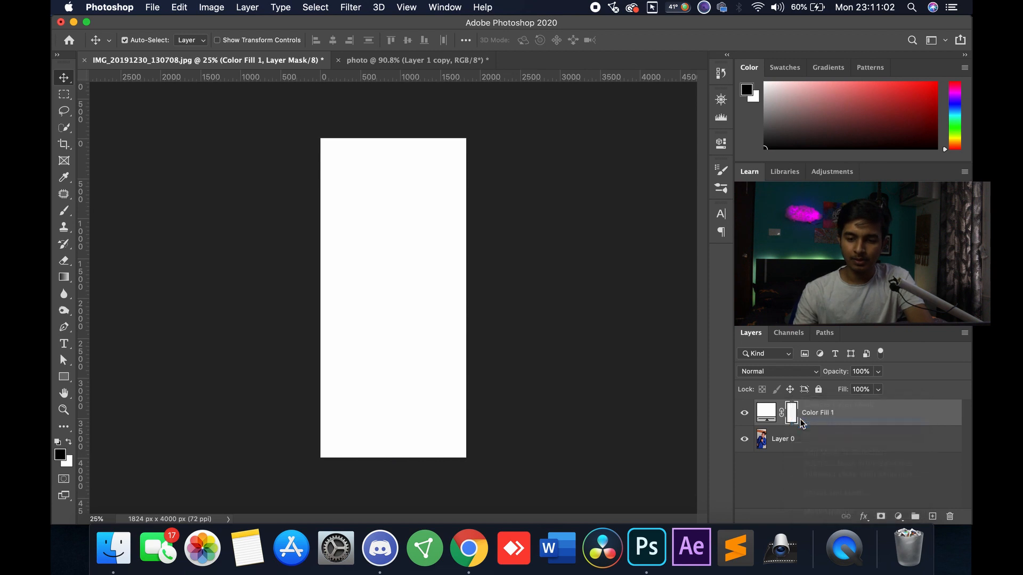
left_click_drag(781, 418, 772, 466)
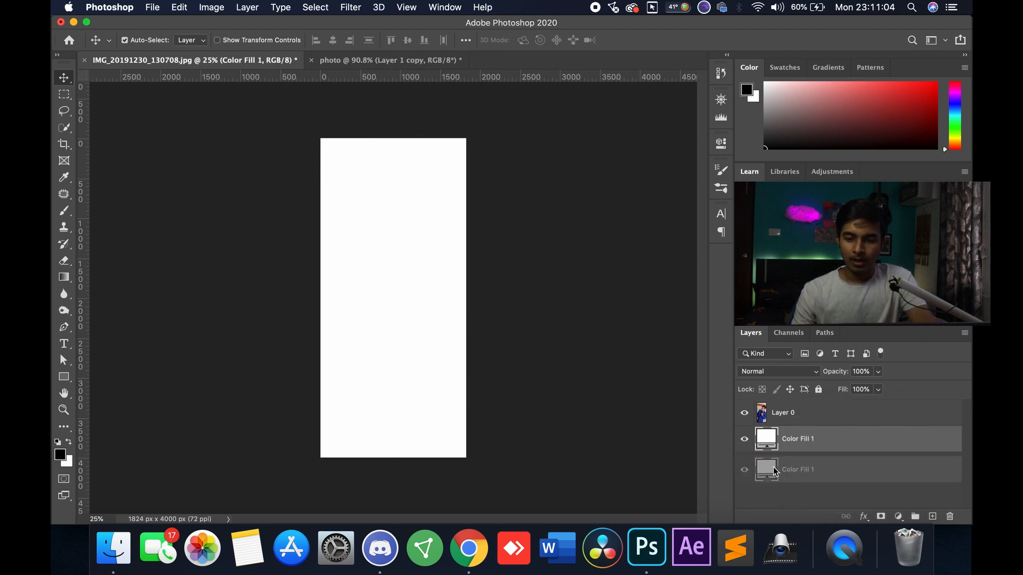
Duplicate Layer 0 and place the source layer, hidden, beneath Color Fill 1
left_click(779, 421)
key("super+j")
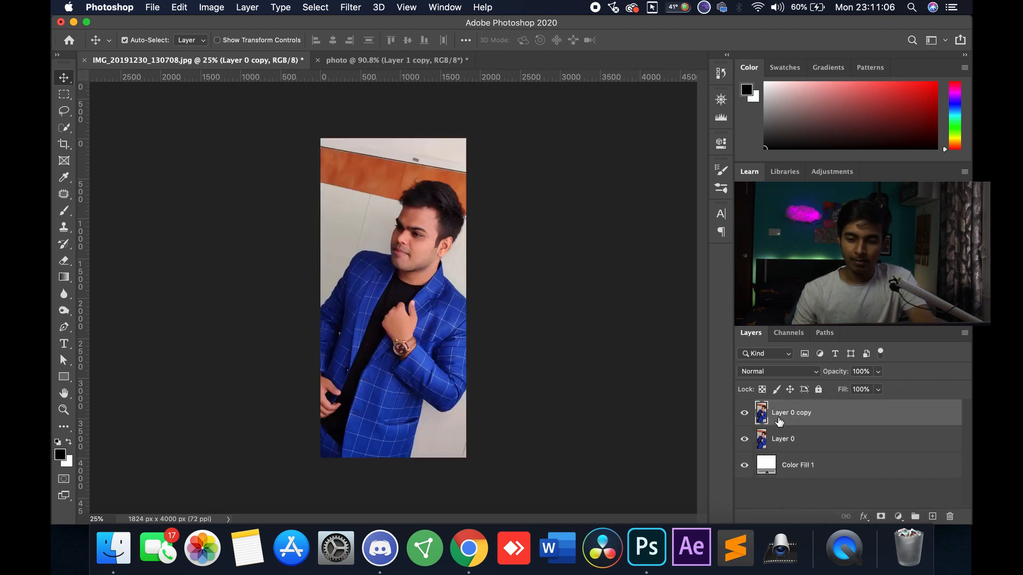
double_click(779, 440)
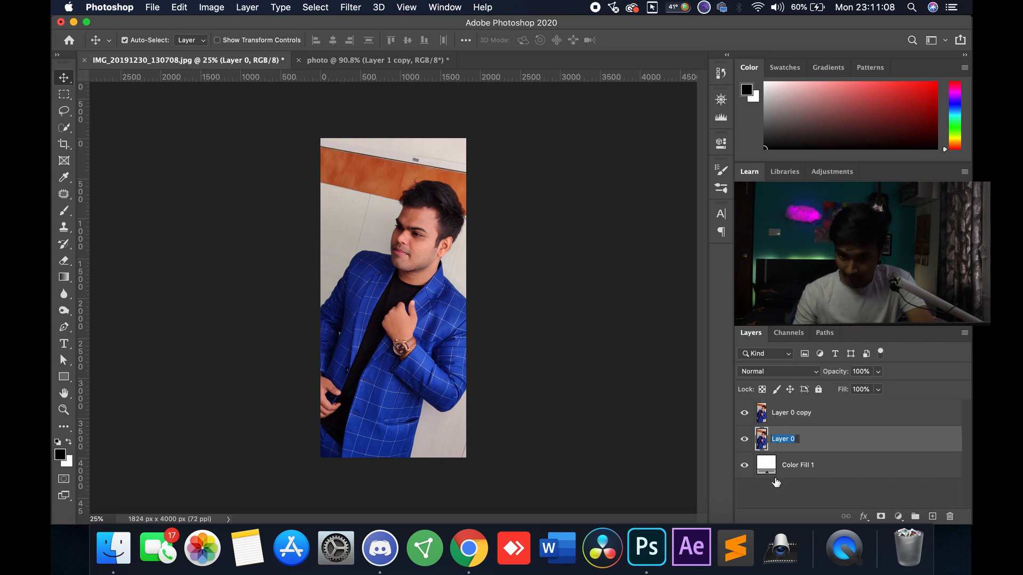
left_click_drag(818, 454, 816, 494)
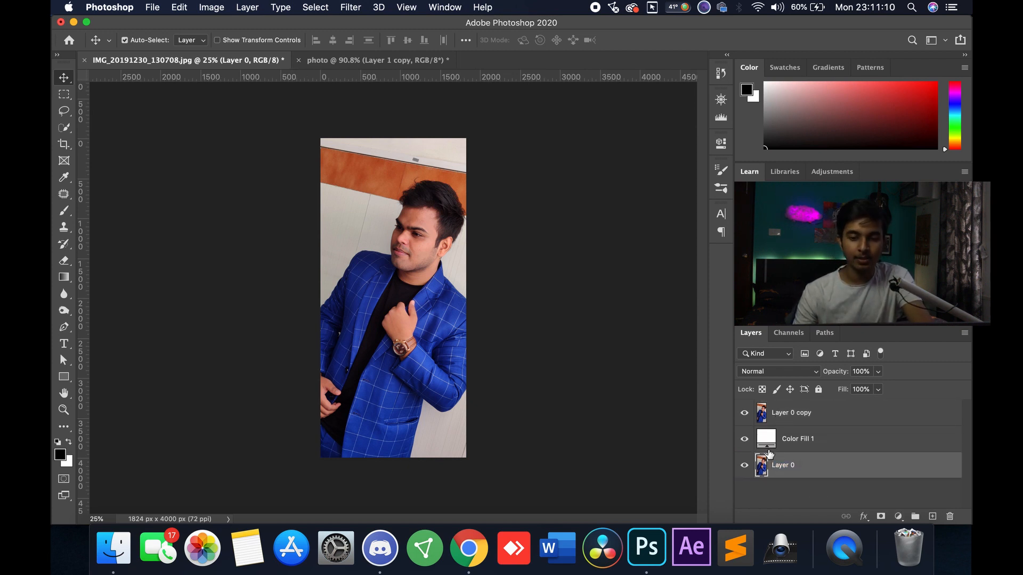
left_click(744, 465)
Rename the Color Fill 1 layer as bg
left_click(799, 440)
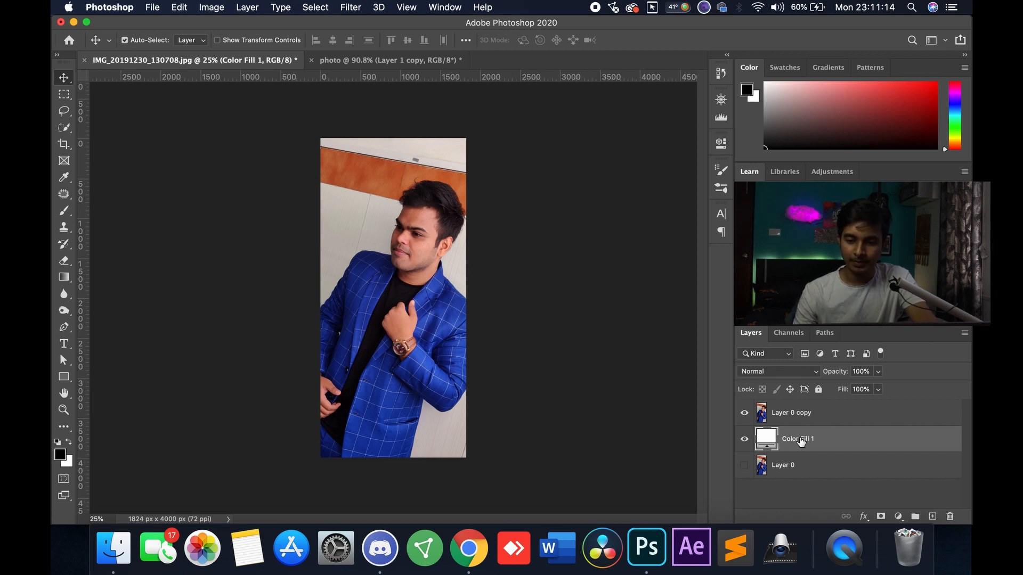
type("b")
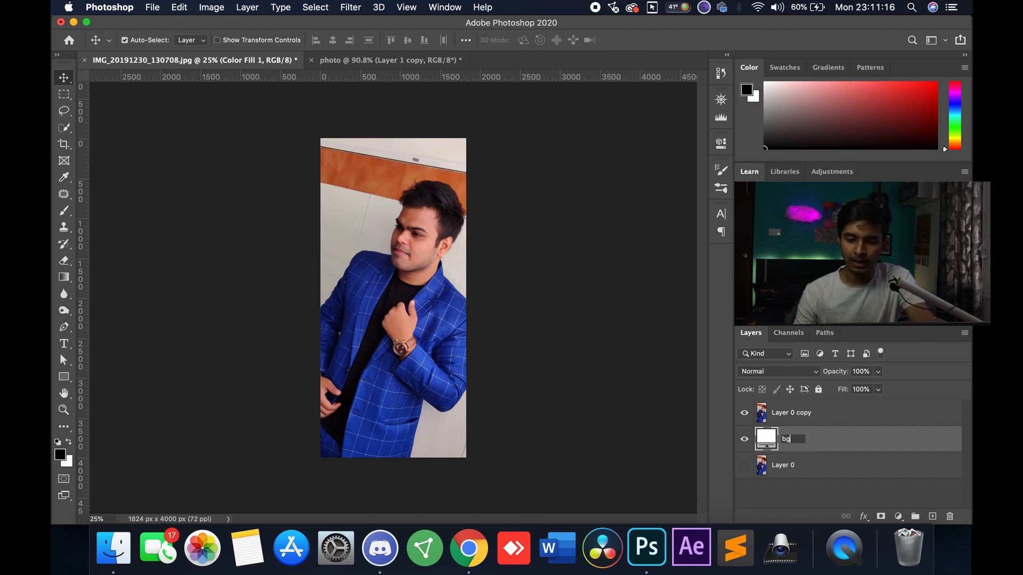
type("g")
key("Return")
Rename the duplicated photo layer, Layer 0 copy, as original copy
double_click(798, 413)
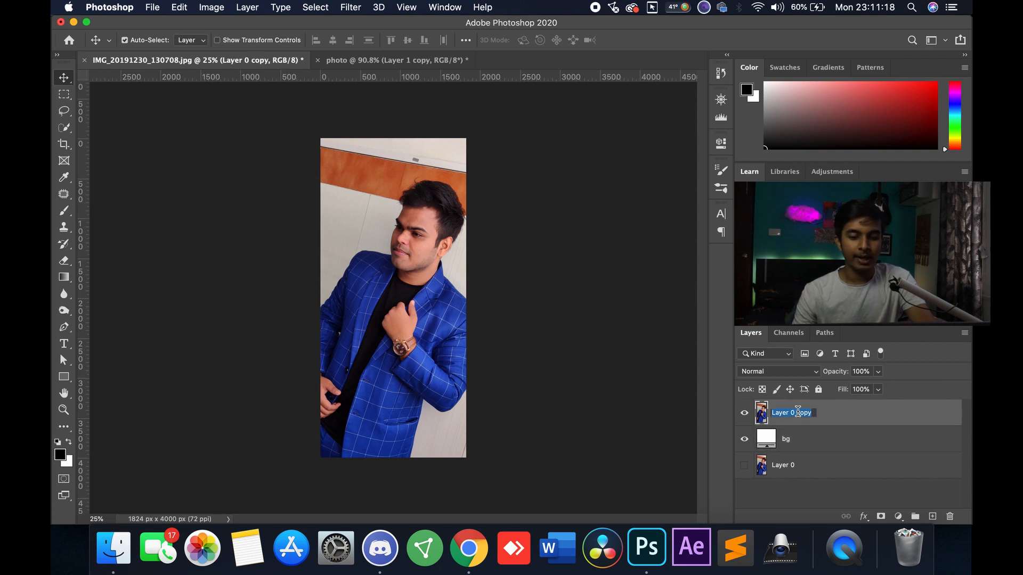
type("original co")
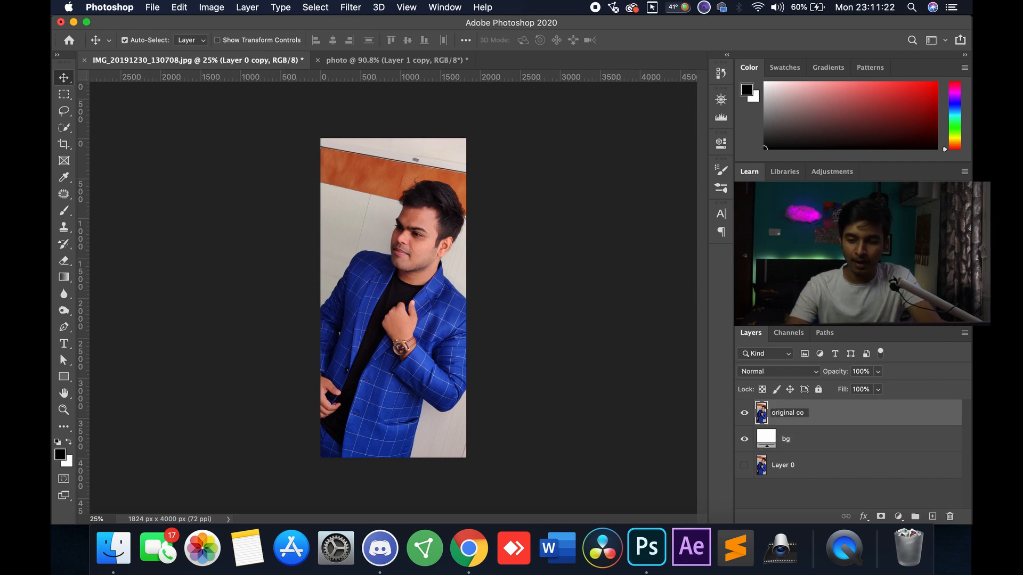
type("py")
key("Return")
Rename the hidden Layer 0 beneath bg as original
left_click(787, 467)
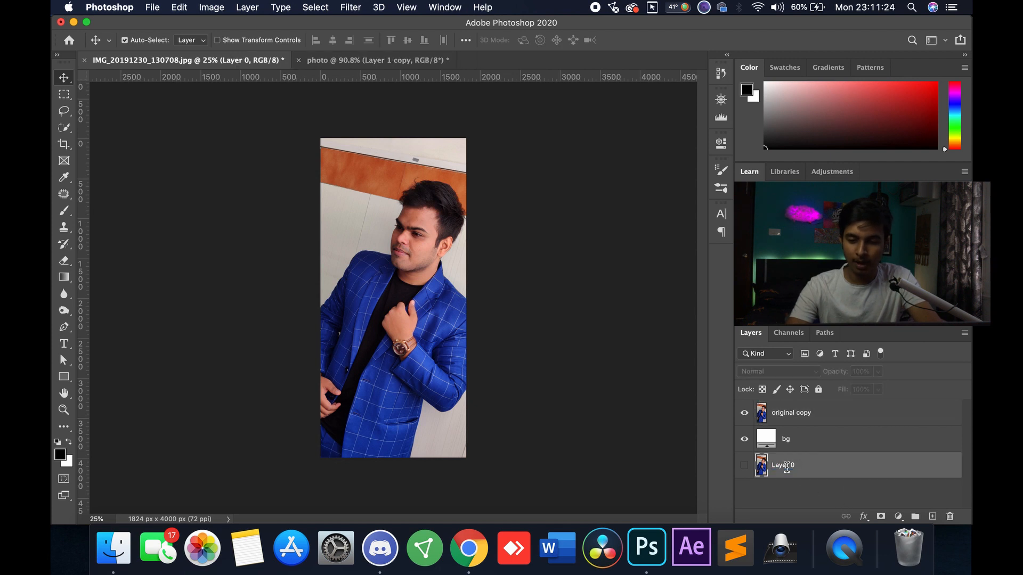
type("original")
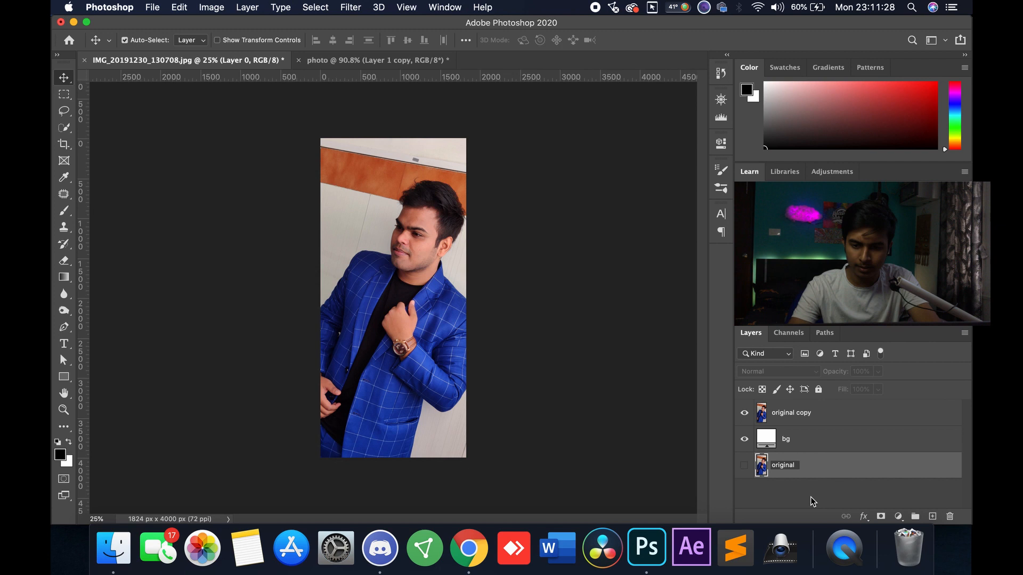
key("Return")
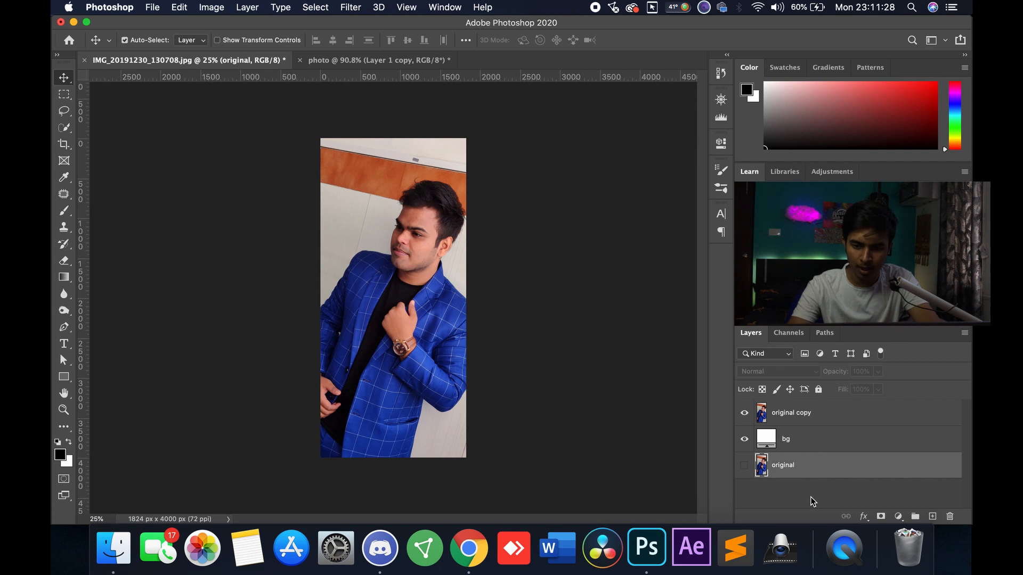
Select the man on the original copy layer with the Quick Selection tool and subtract the stray background area
left_click(795, 423)
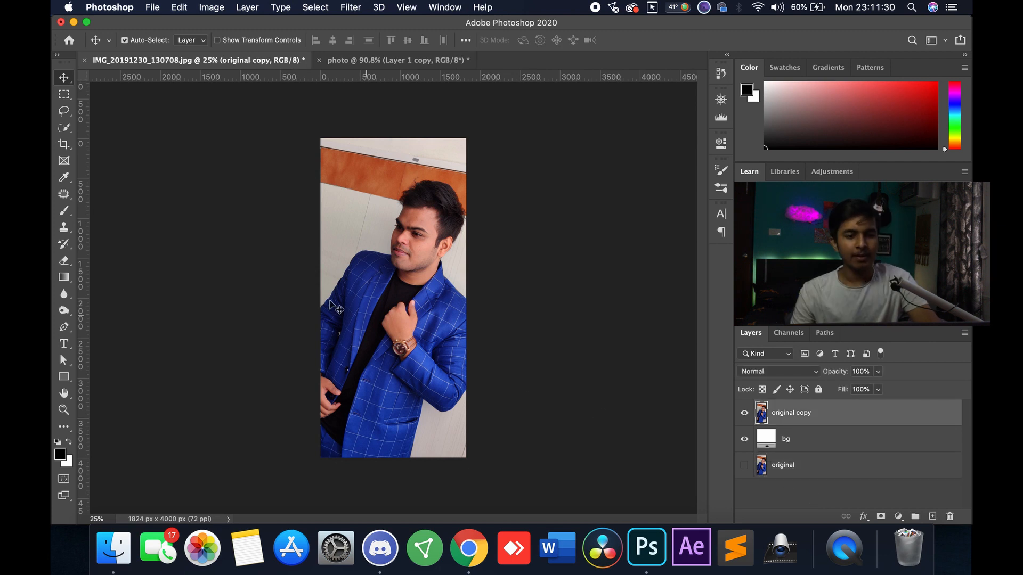
left_click(70, 128)
right_click(70, 127)
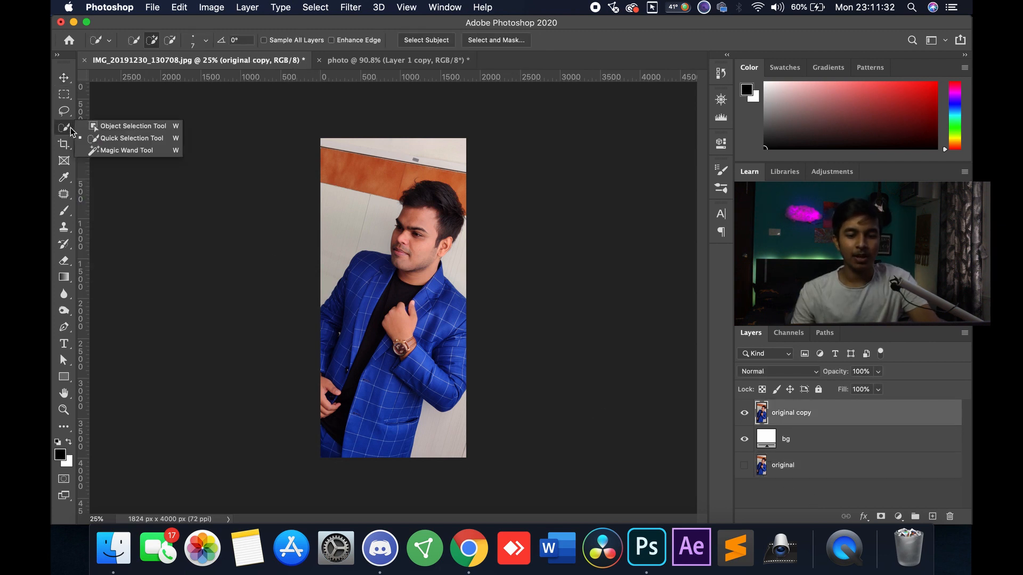
left_click(91, 140)
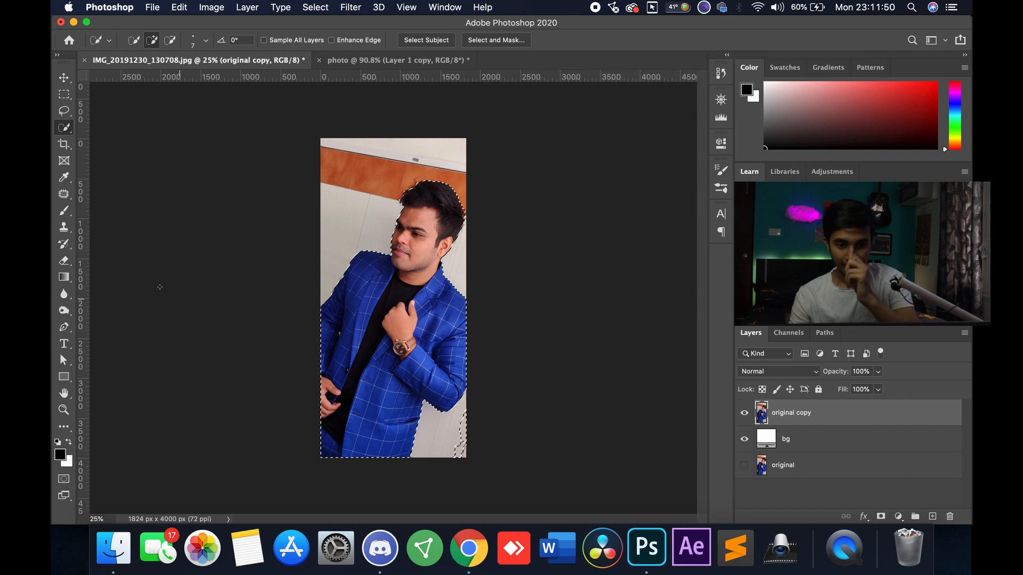
left_click(170, 40)
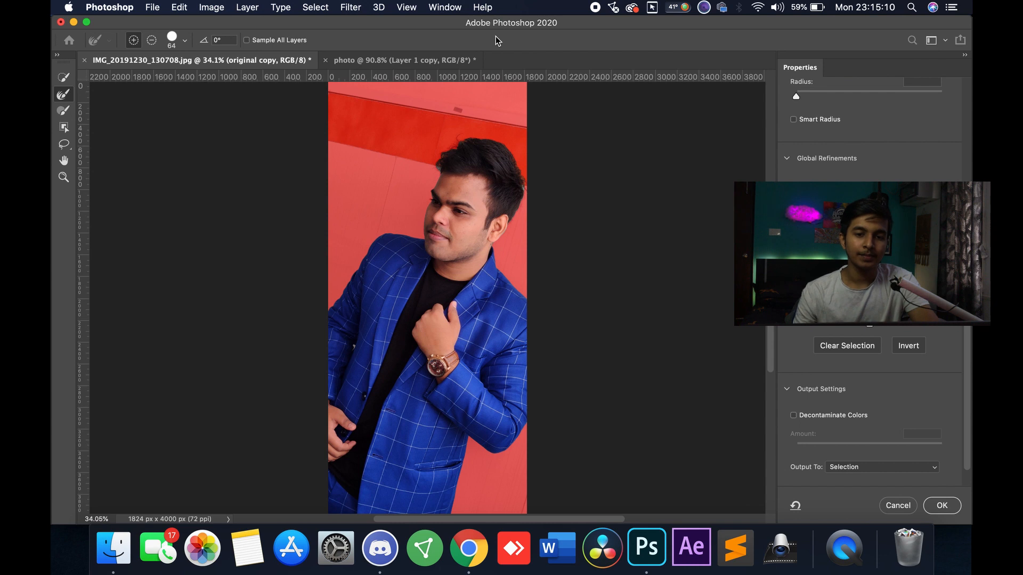
Examine the selection edge along the jacket collar and shoulder up close in Select and Mask, then the head and upper body
key("z")
left_click(503, 266)
left_click(502, 266)
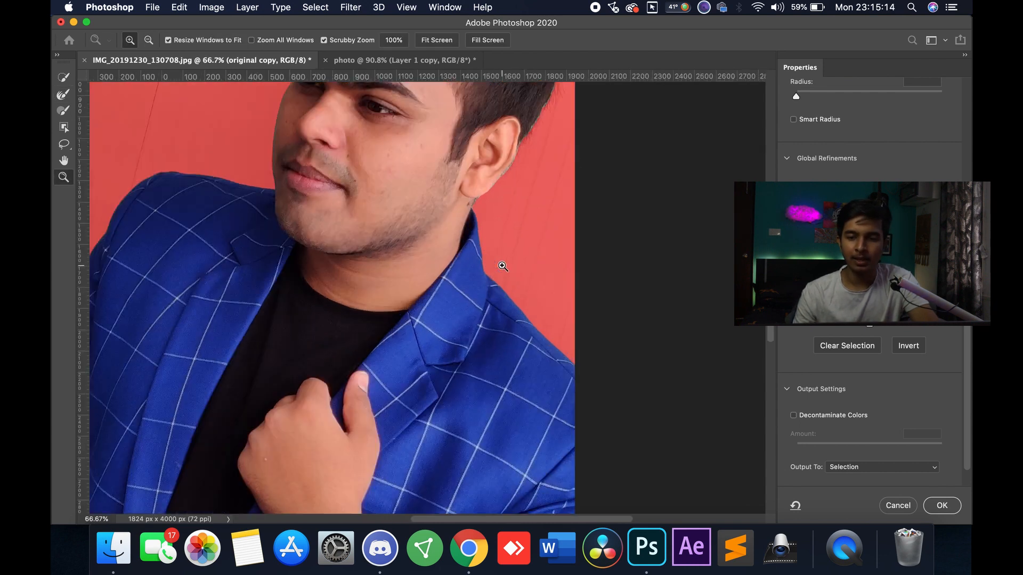
left_click(503, 266)
left_click(503, 266)
left_click(502, 266)
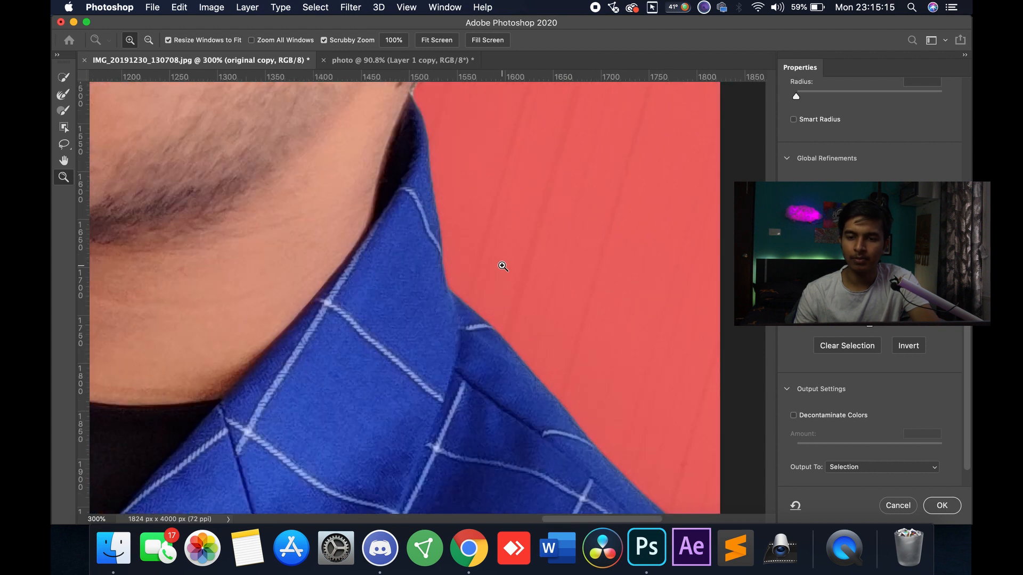
left_click(479, 305)
left_click(479, 304)
left_click(479, 304)
left_click(479, 305)
left_click(479, 304)
left_click(479, 304)
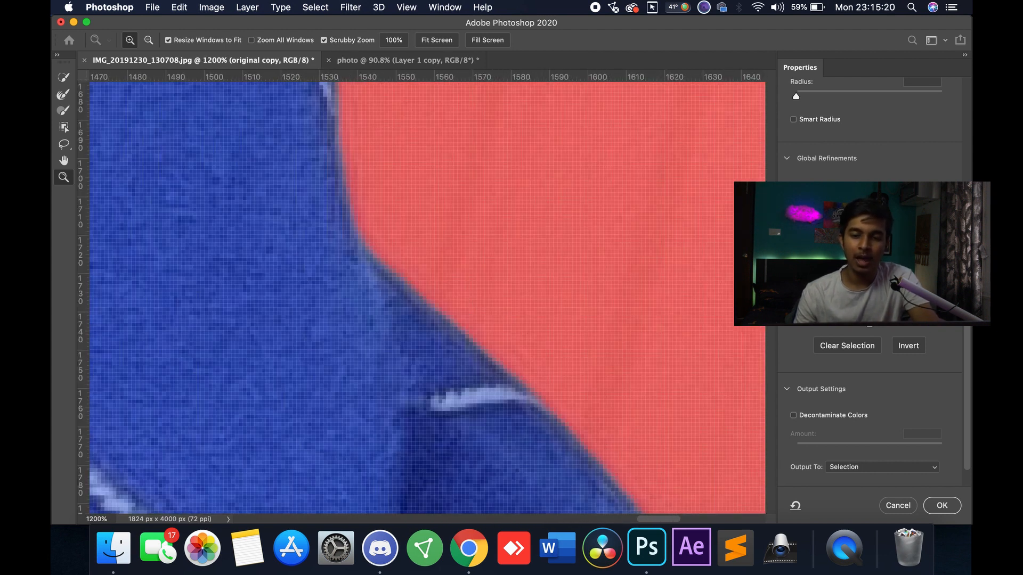
key("x")
key("x")
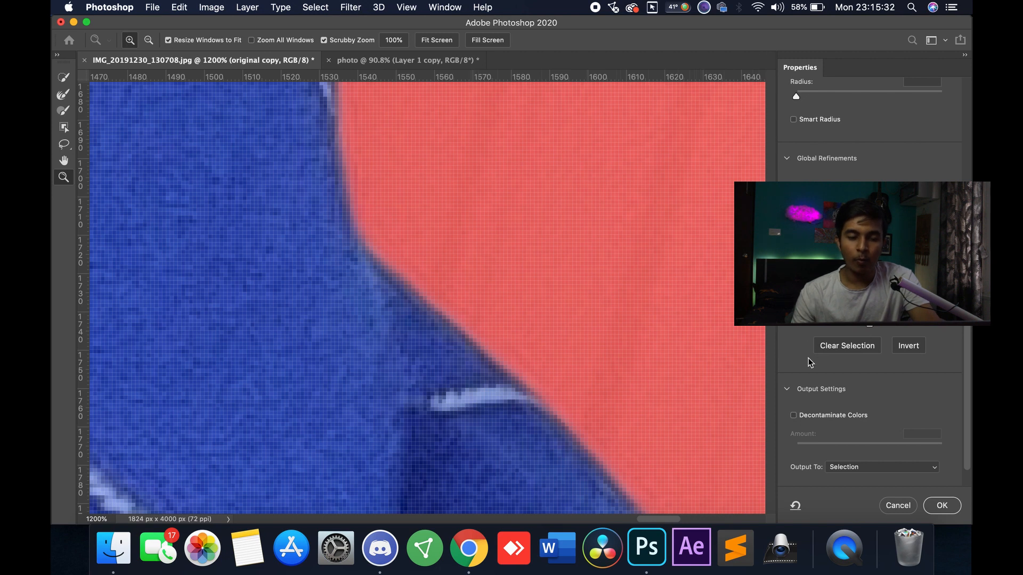
scroll(808, 358, "down", 2)
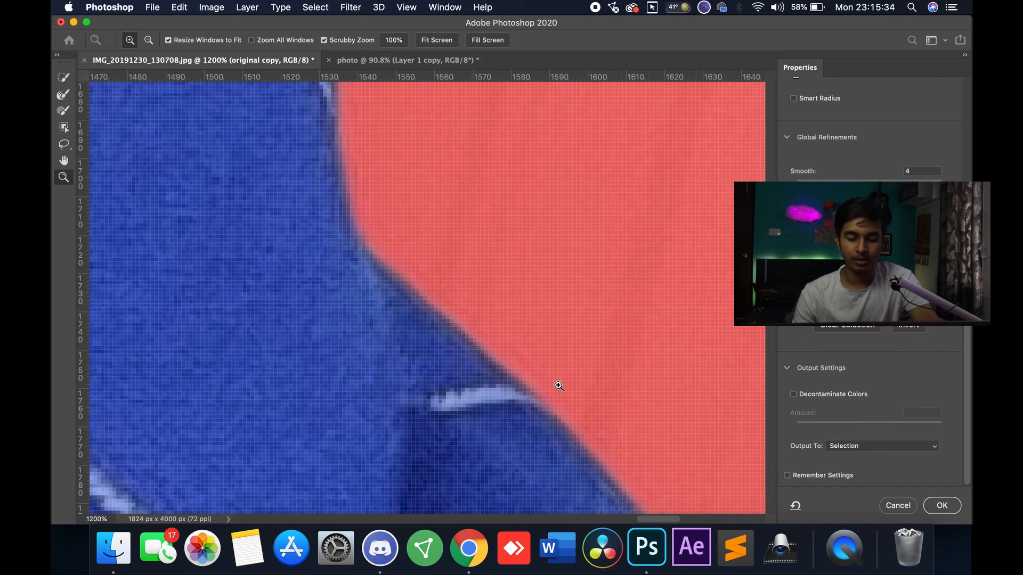
key("alt")
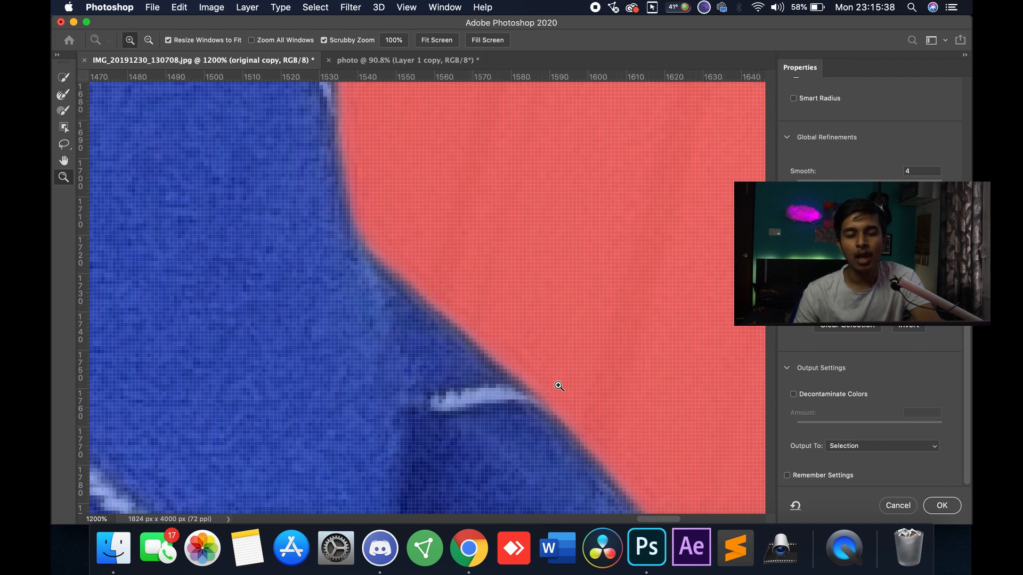
left_click(559, 386, "alt")
left_click(558, 386, "alt")
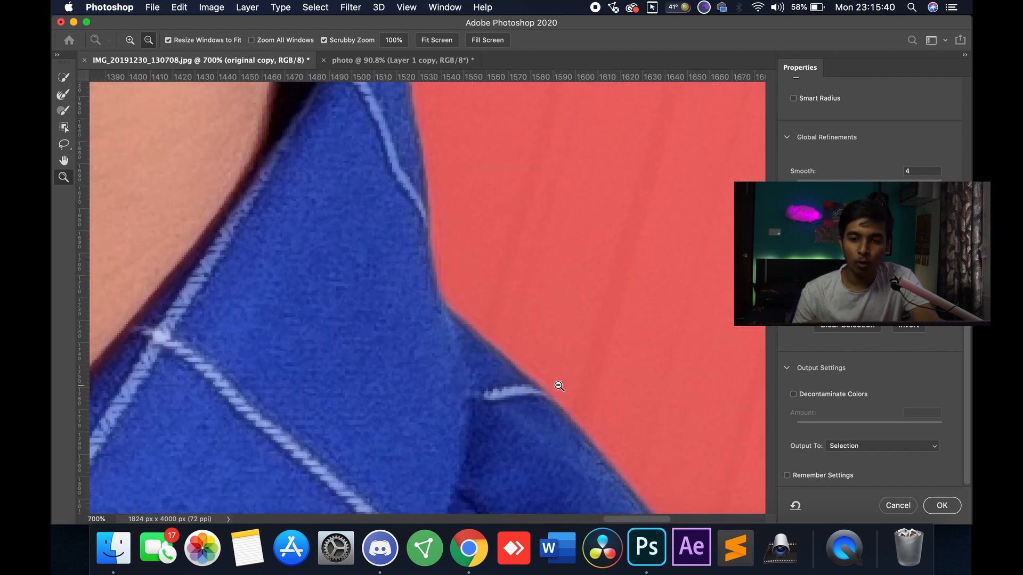
left_click(559, 386, "alt")
left_click(559, 386, "alt")
left_click(559, 386, "alt")
left_click(559, 386, "alt")
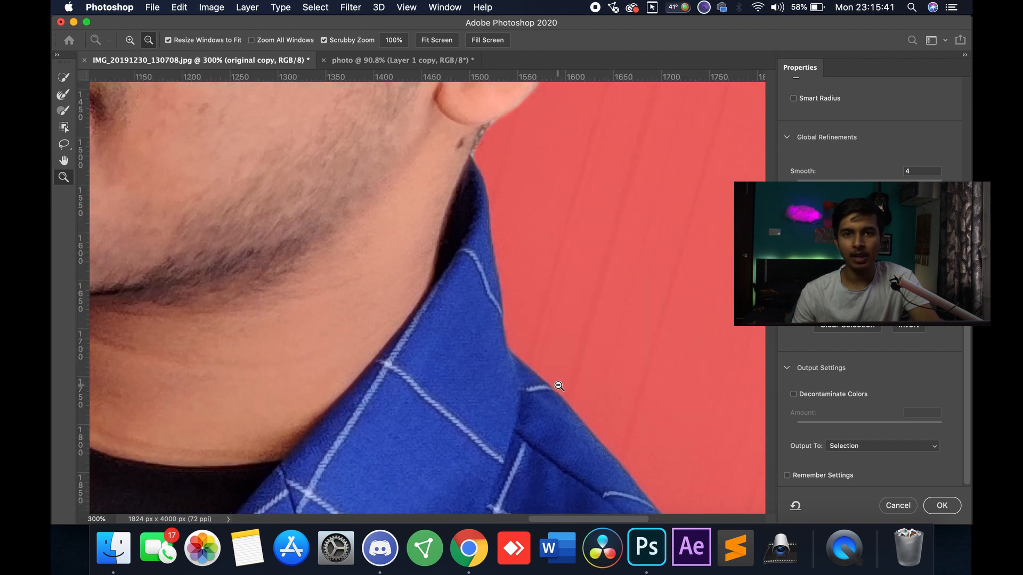
left_click(559, 386, "alt")
left_click(559, 386, "alt")
left_click(562, 376, "alt")
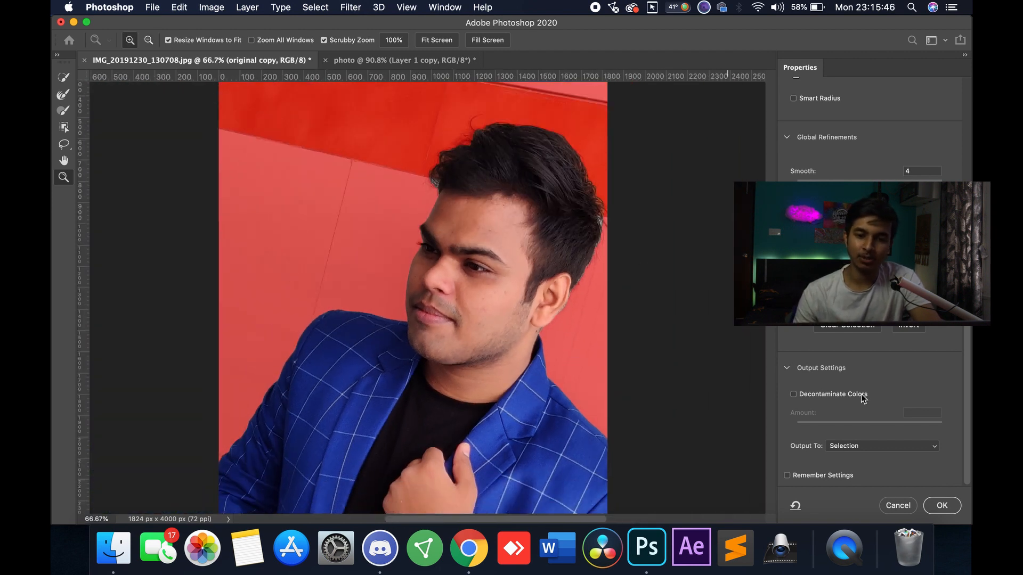
Apply the Select and Mask refinement with Smooth 4 and Contrast 5%, output to a selection
scroll(863, 395, "up", 3)
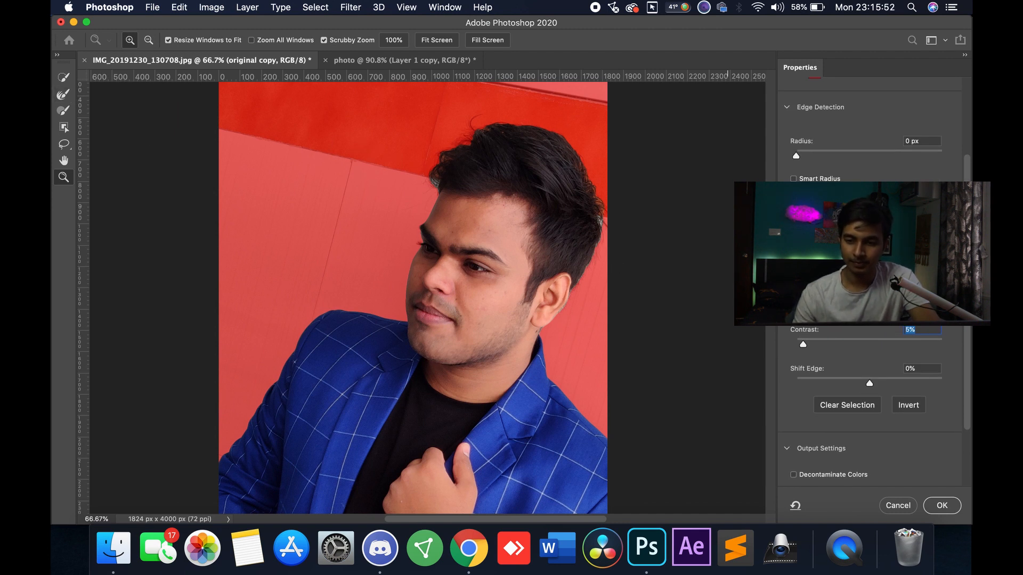
scroll(843, 391, "down", 3)
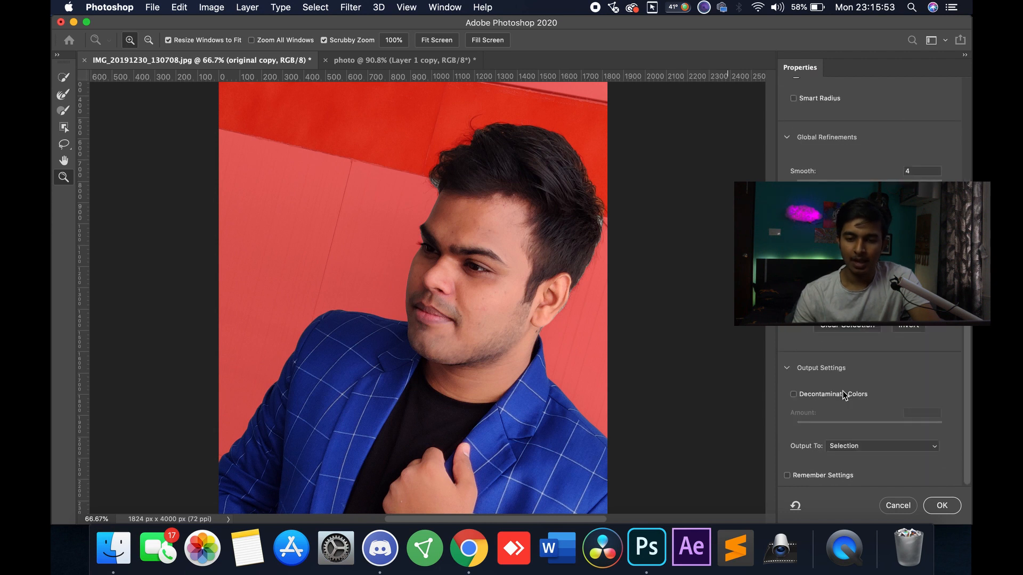
left_click(941, 506)
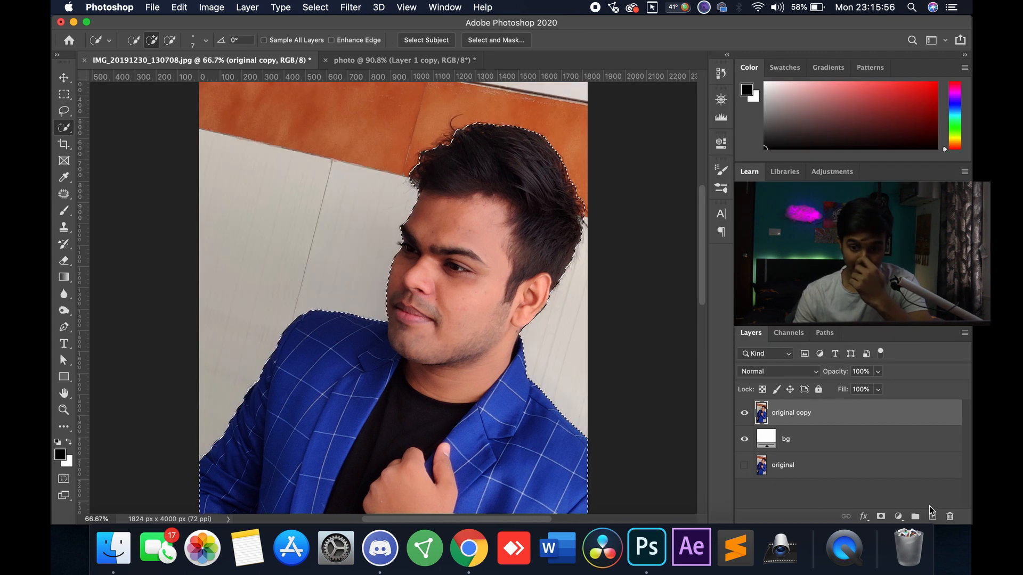
Reopen Select and Mask for the whole man's selection and set its output to Layer Mask
key("super+minus")
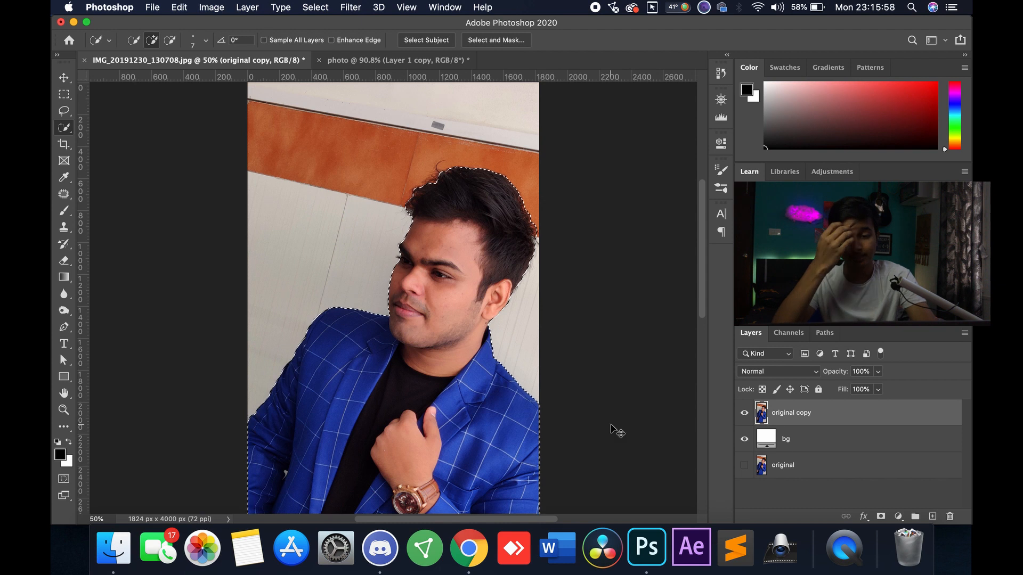
key("super+minus")
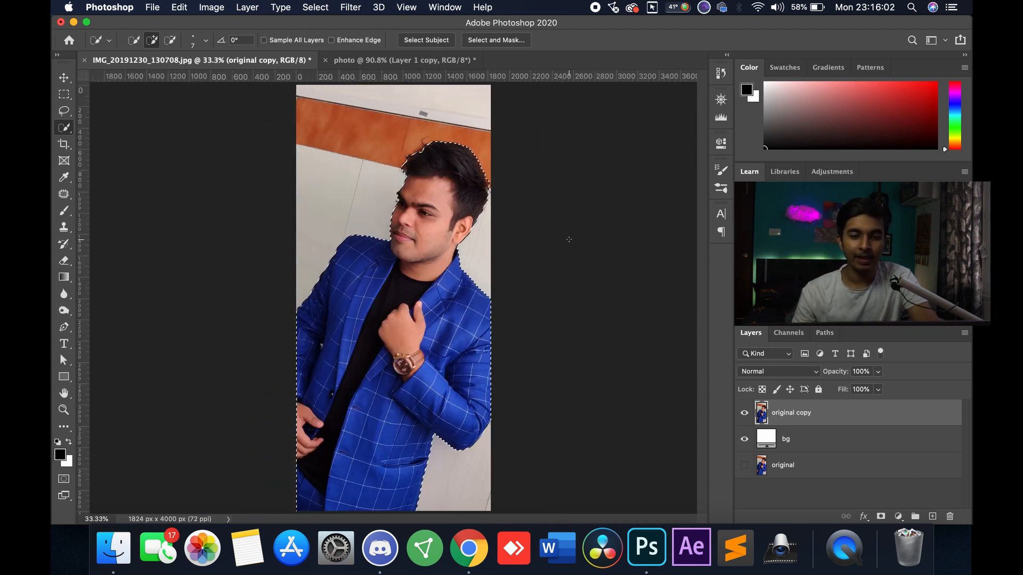
left_click(496, 40)
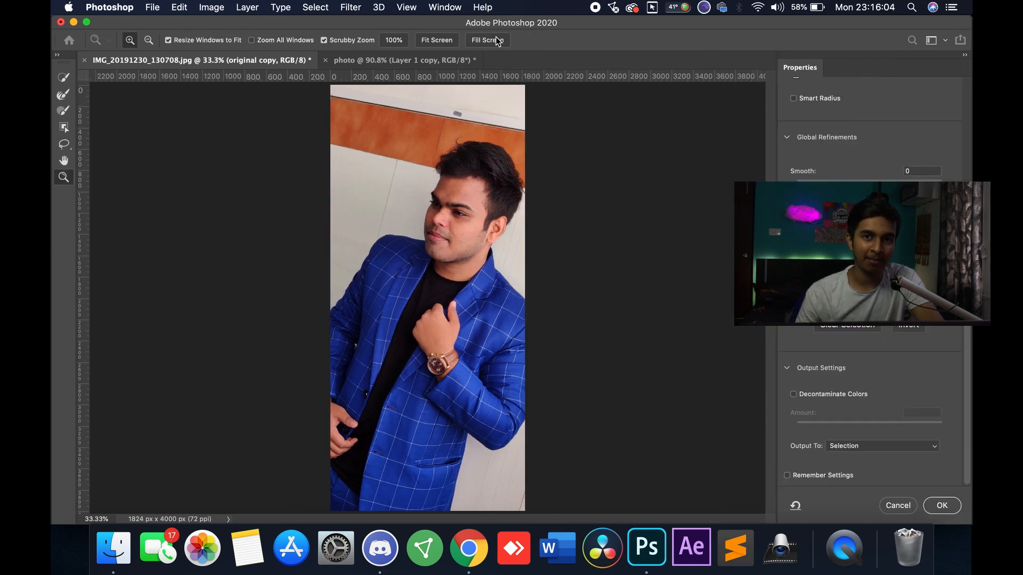
left_click(866, 446)
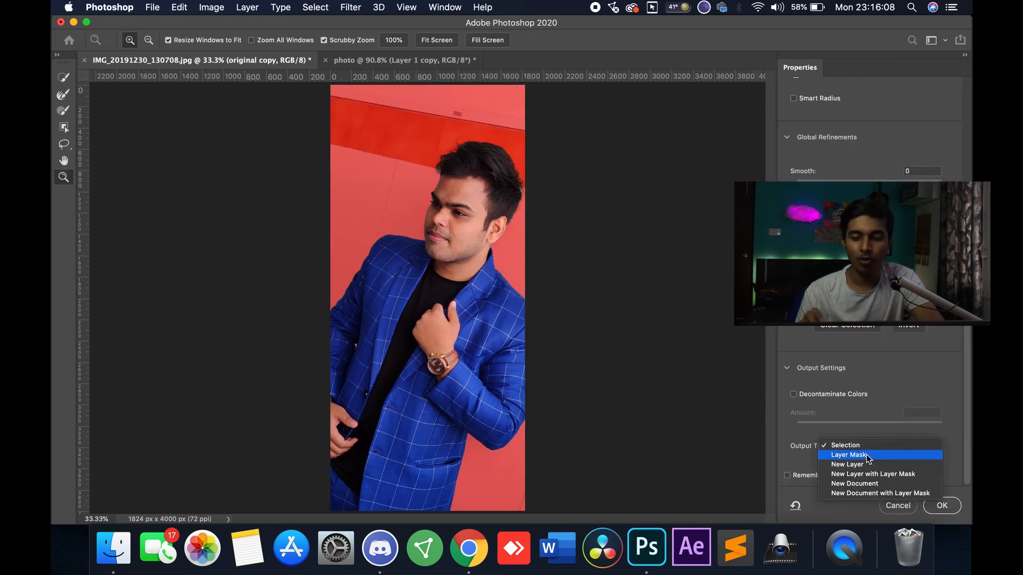
left_click(866, 456)
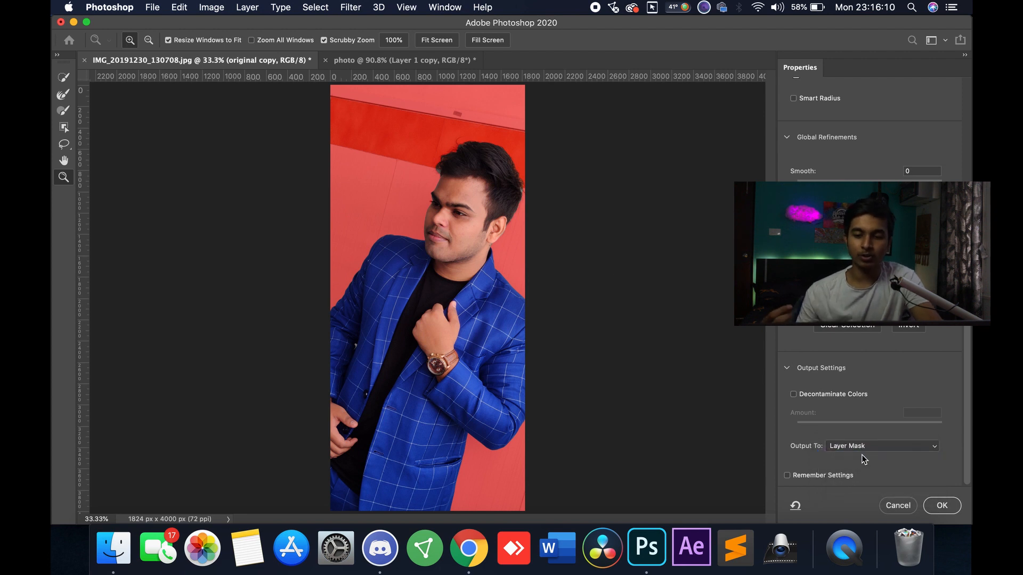
Activate the Refine Edge Brush and switch the mask preview from the red overlay to a white backdrop
left_click(57, 97)
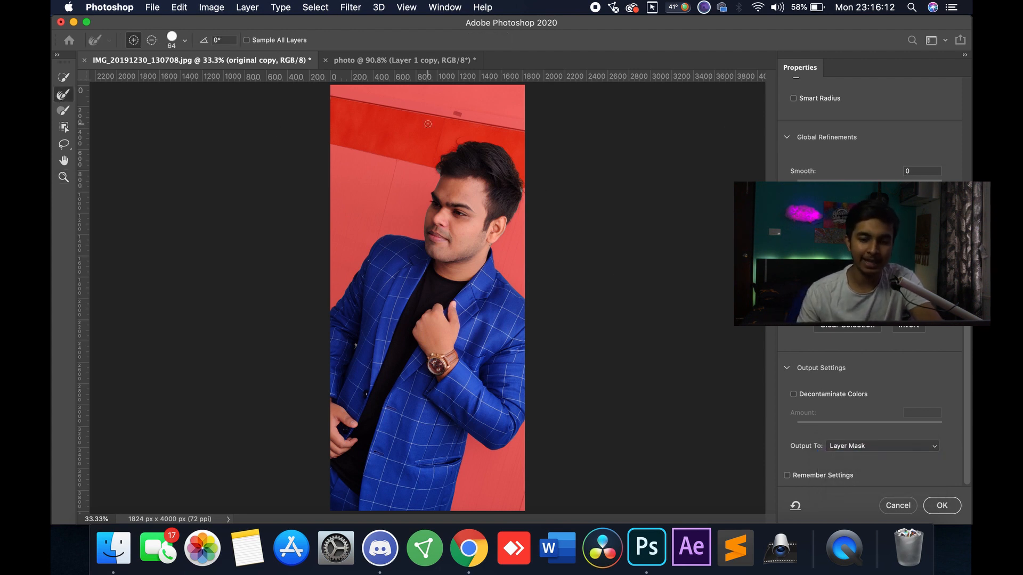
scroll(837, 163, "up", 10)
left_click(842, 121)
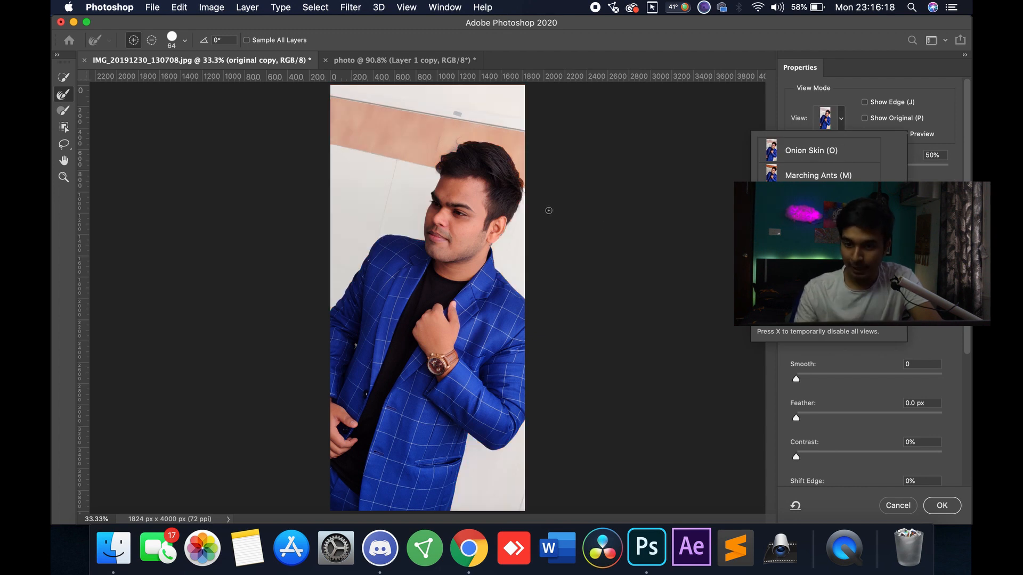
left_click(592, 233)
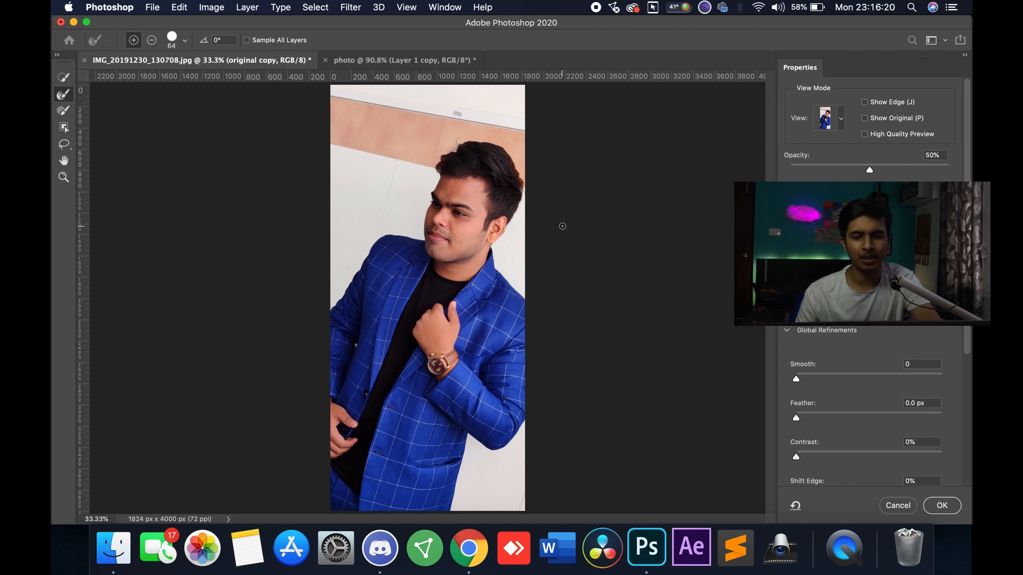
Refine the selection along the front curls above the forehead and around the stray strand on top with the Refine Edge Brush
key("super+equal")
key("super+equal")
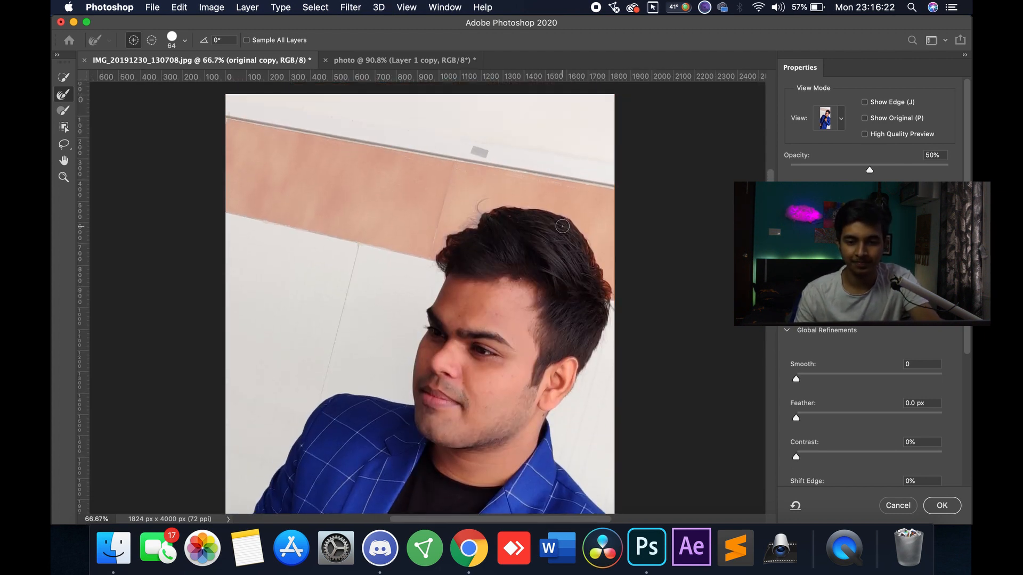
key("super+equal")
key("super+equal")
scroll(563, 226, "up", 3)
scroll(563, 226, "right", 2)
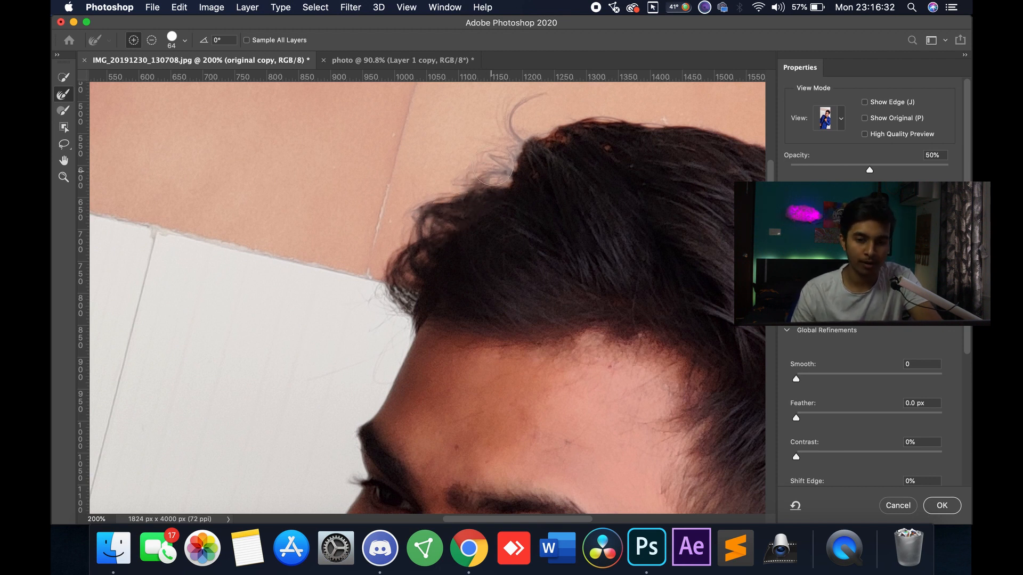
scroll(494, 151, "up", 4)
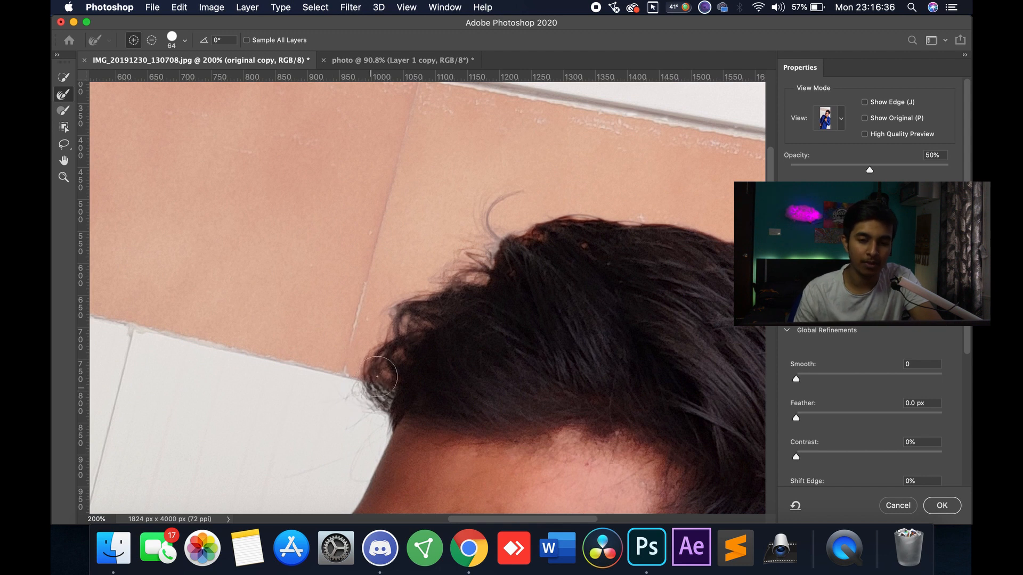
left_click(387, 366)
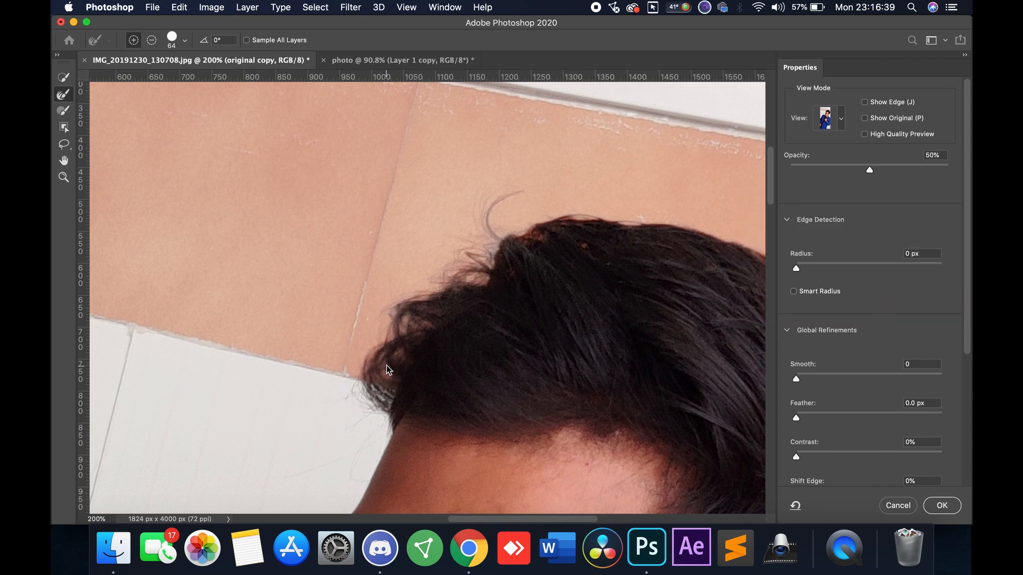
left_click(485, 220)
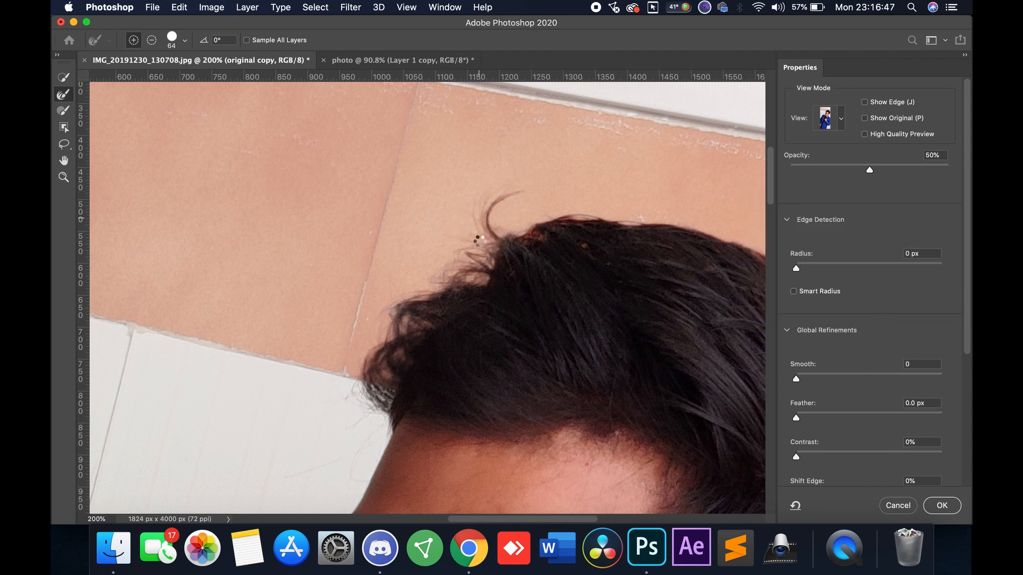
Refine the selection edge along the crown and back of the man's hair with the Refine Edge Brush
scroll(485, 221, "right", 14)
scroll(485, 221, "down", 4)
left_click_drag(537, 352, 467, 203)
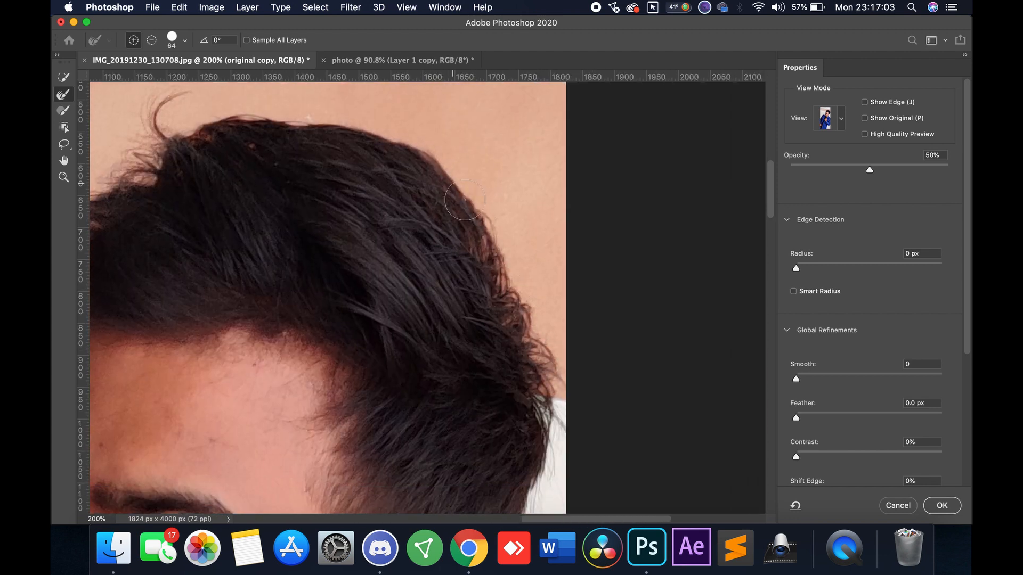
scroll(408, 248, "down", 5)
Apply the hair refinement as a layer mask on the original copy layer
key("super+minus")
key("super+minus")
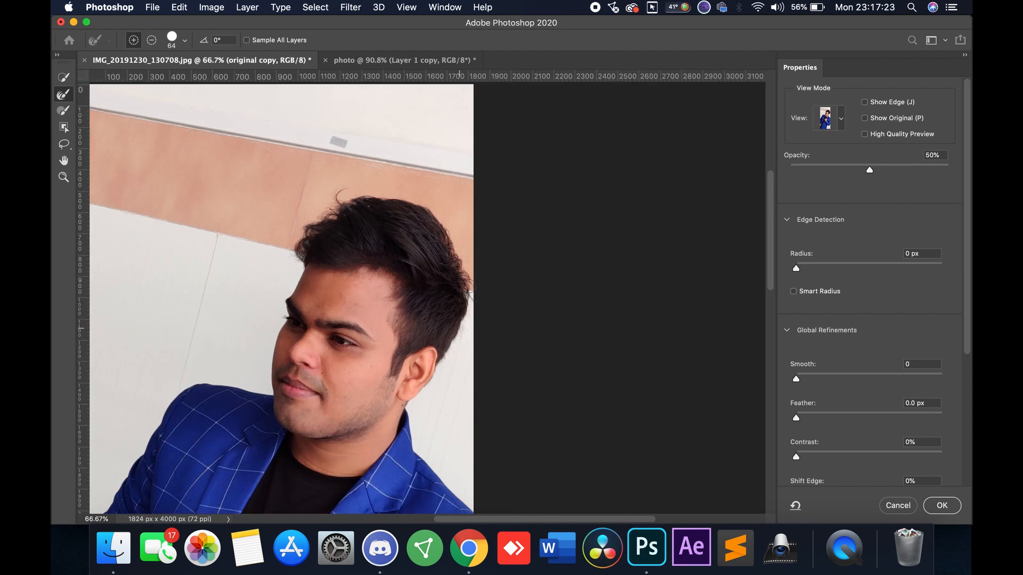
key("super+minus")
key("super+minus")
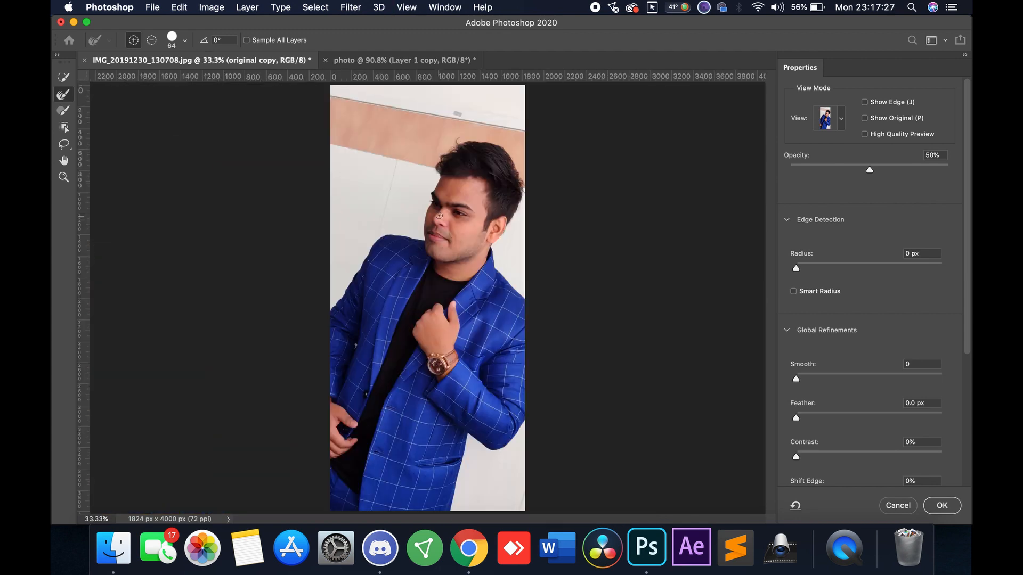
left_click(942, 505)
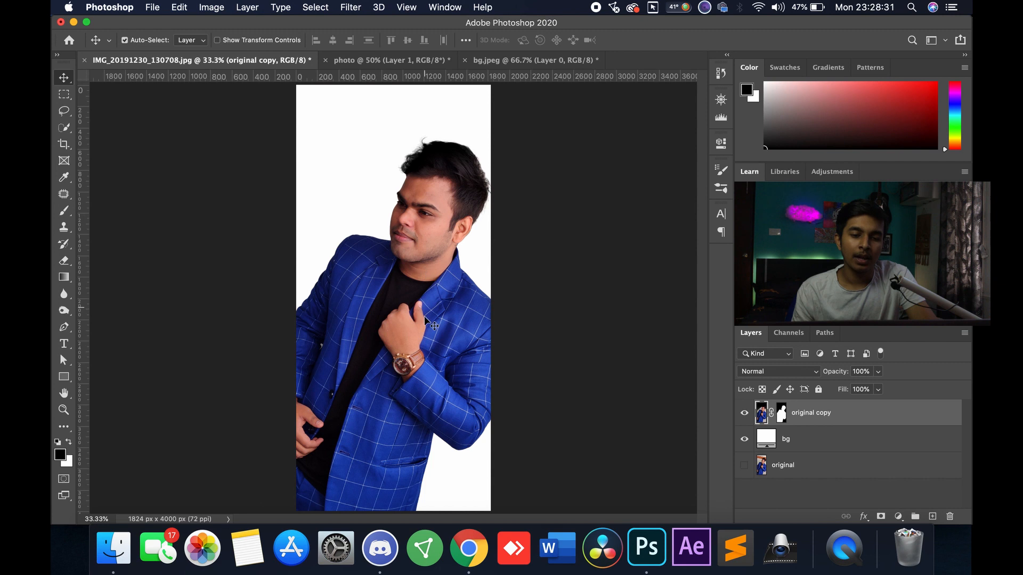
Bring the masked man into the bg.jpeg document and scale him to 45.20%, placed at about X 275 px, Y 737 px
left_click_drag(425, 318, 404, 317)
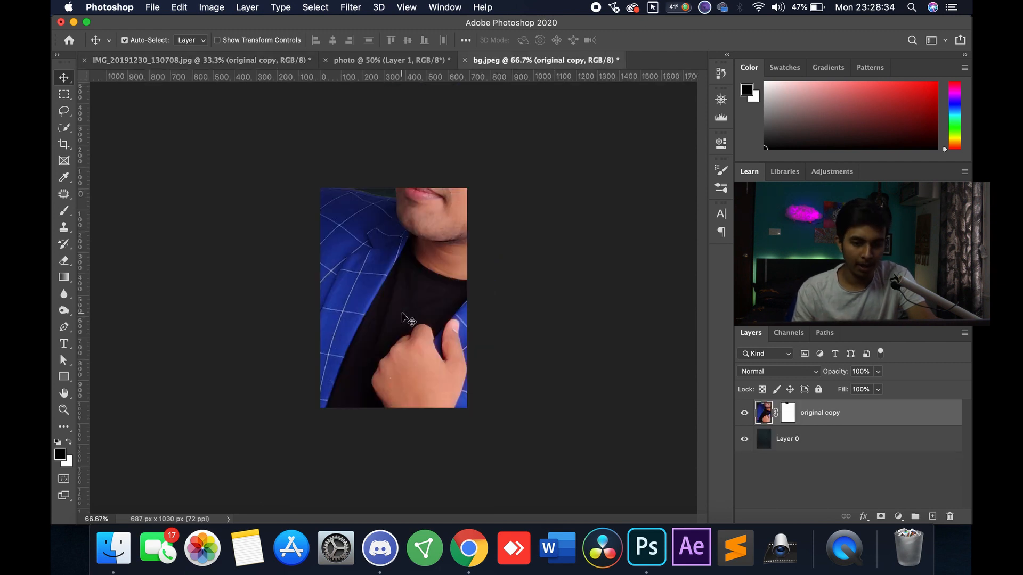
key("super+t")
key("super+minus")
key("super+minus")
key("super+minus")
key("super+minus")
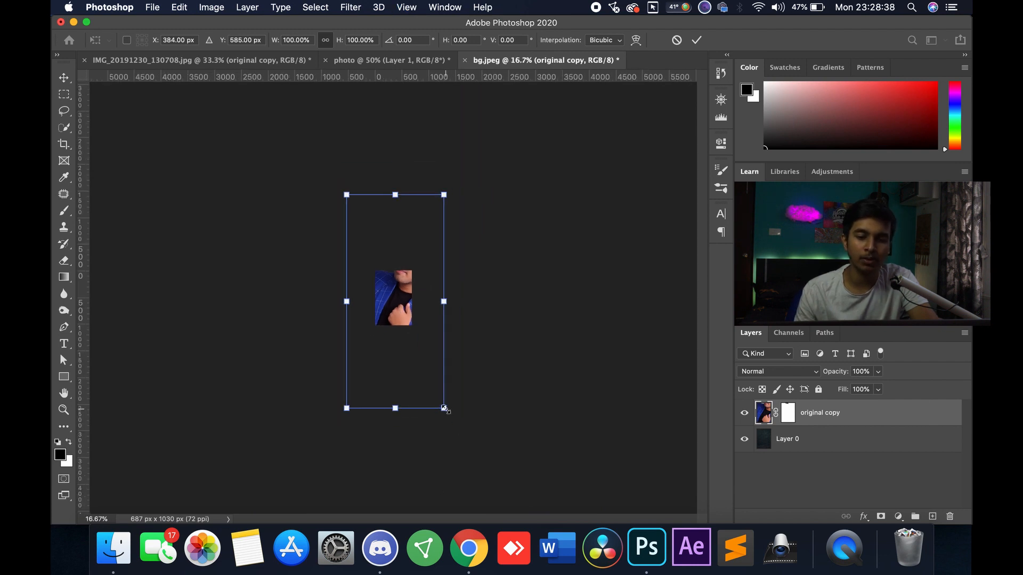
left_click_drag(441, 404, 390, 291)
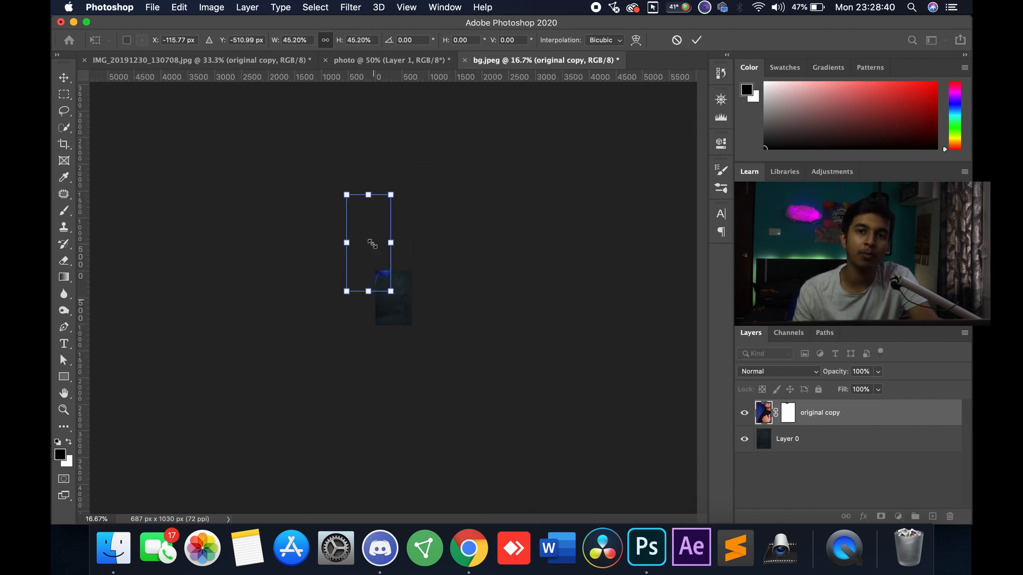
left_click_drag(373, 244, 393, 314)
Scale the man down further to slightly under 40.12% and reposition him against the dark backdrop
key("super+equal")
key("super+equal")
key("super+equal")
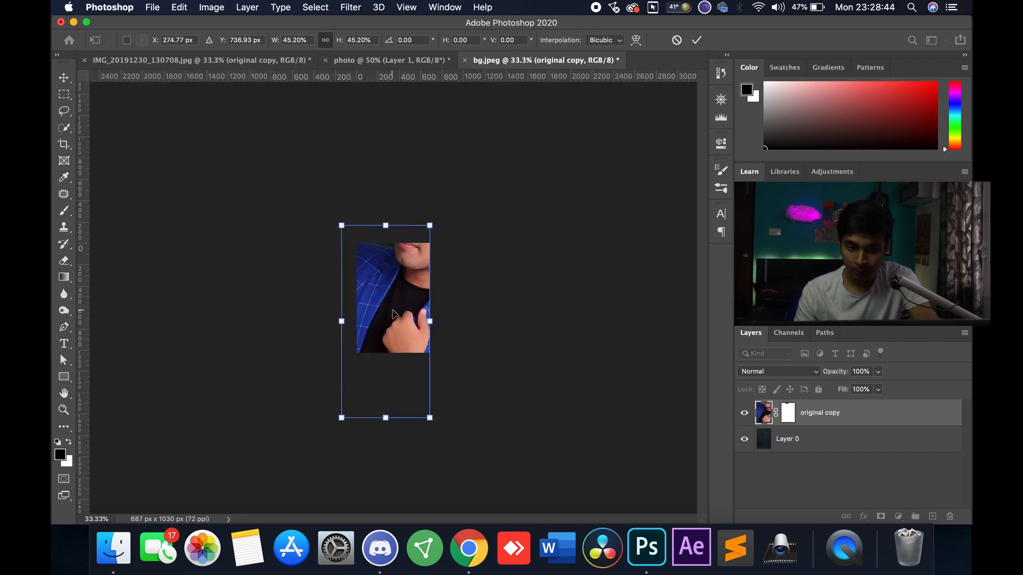
key("super+equal")
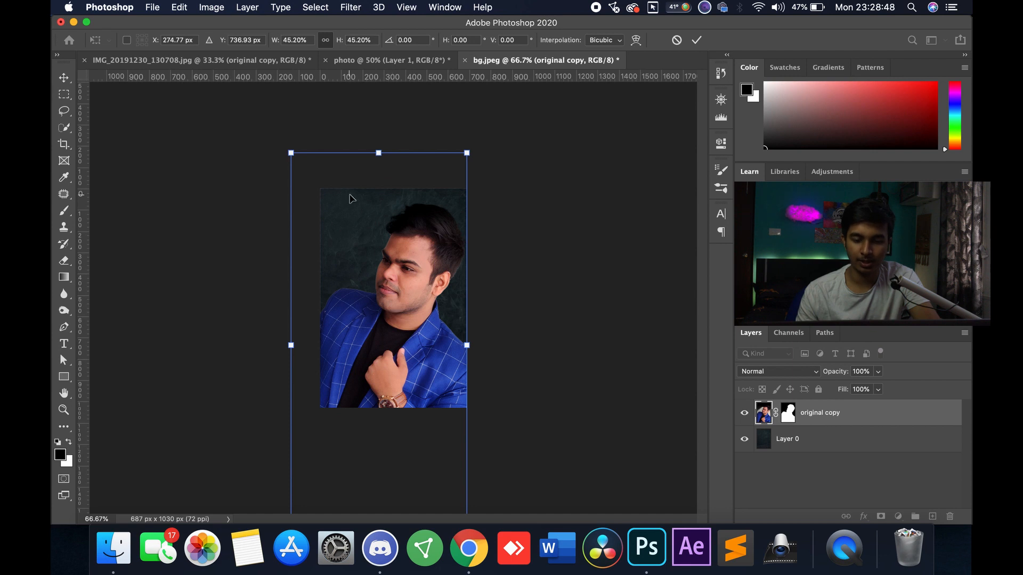
left_click_drag(288, 150, 328, 184)
mouse_move(375, 256)
left_mouse_down()
mouse_move(362, 240)
mouse_move(377, 257)
left_mouse_up()
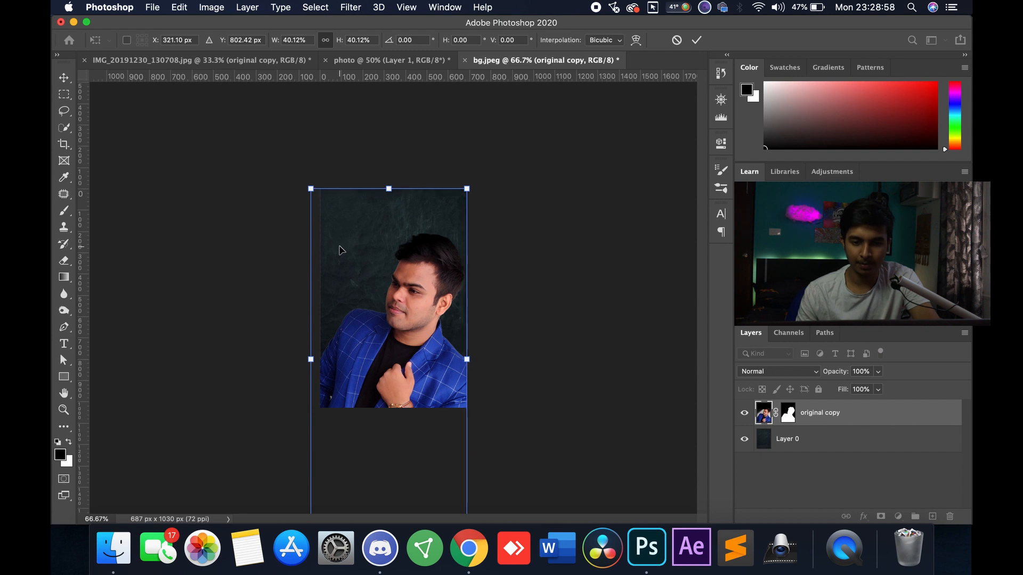
left_click_drag(311, 189, 321, 212)
left_click_drag(397, 291, 394, 242)
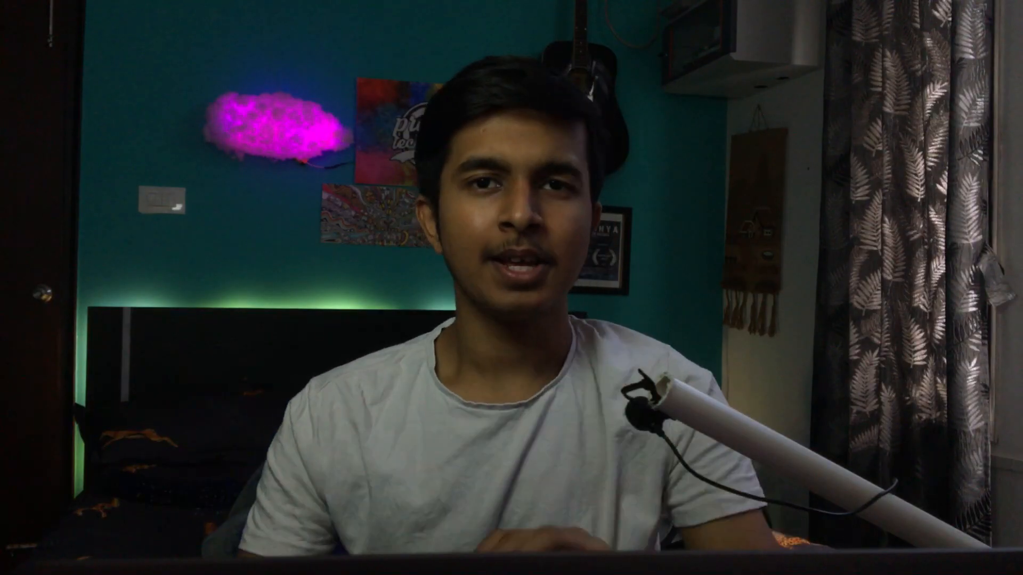